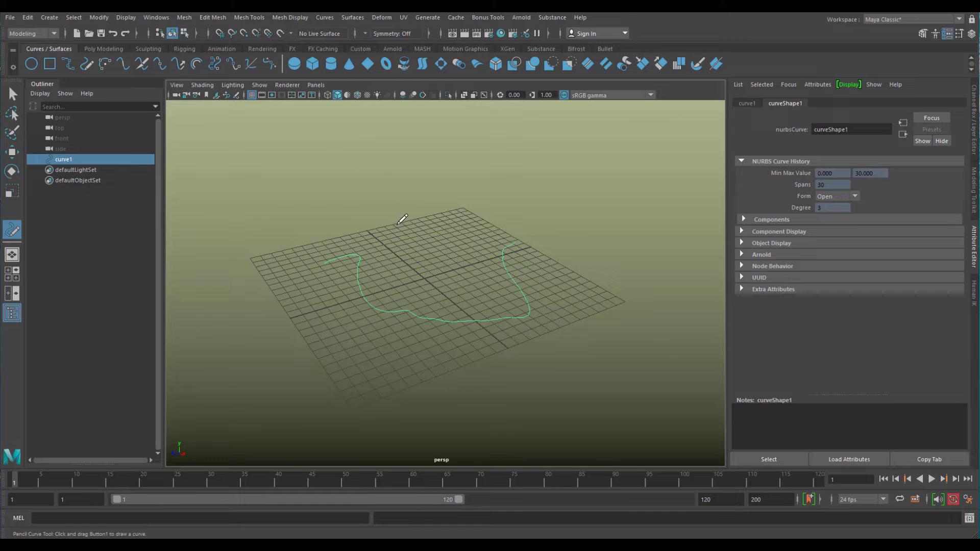
- Draw a straight two-point EP curve snapped to both ends of the grid's X axis line
{"action": "left_click_drag", "start_coordinate": [439, 257], "coordinate": [439, 257]}
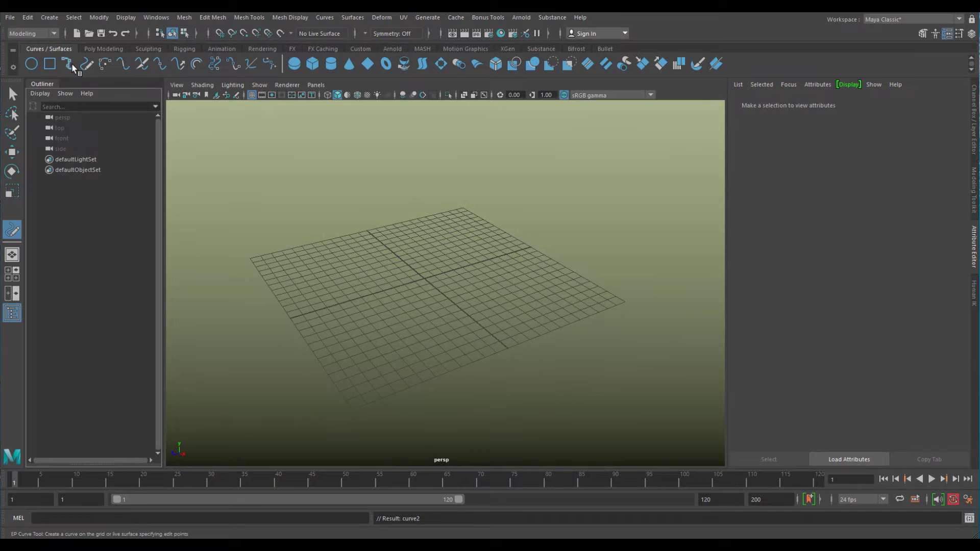
{"action": "left_click", "coordinate": [72, 65]}
{"action": "left_click_drag", "start_coordinate": [349, 269], "coordinate": [369, 269], "text": "alt"}
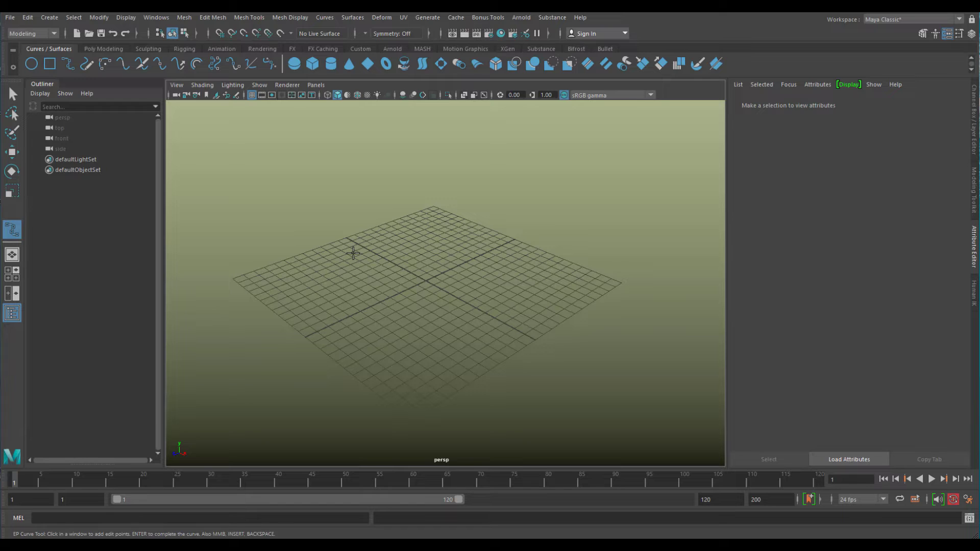
{"action": "key", "text": "x"}
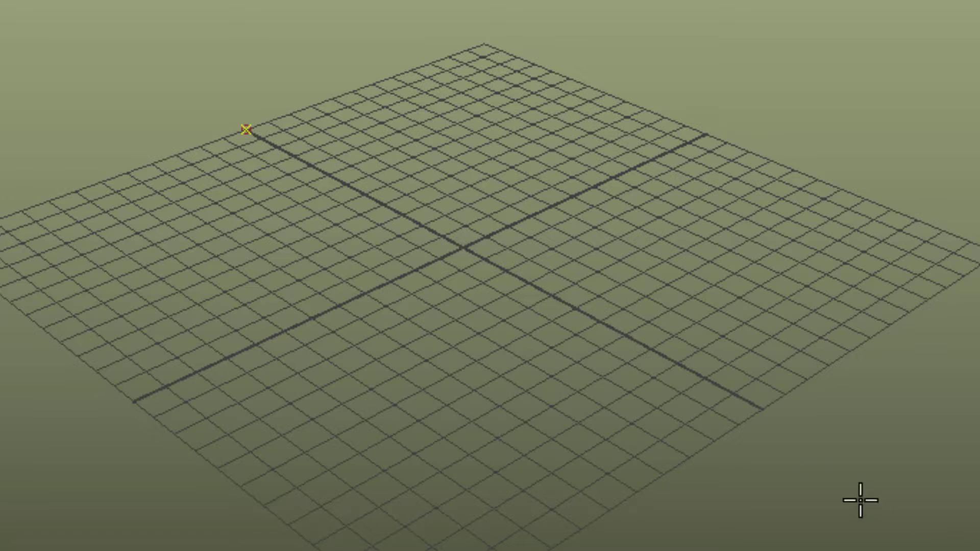
{"action": "left_click", "coordinate": [766, 408]}
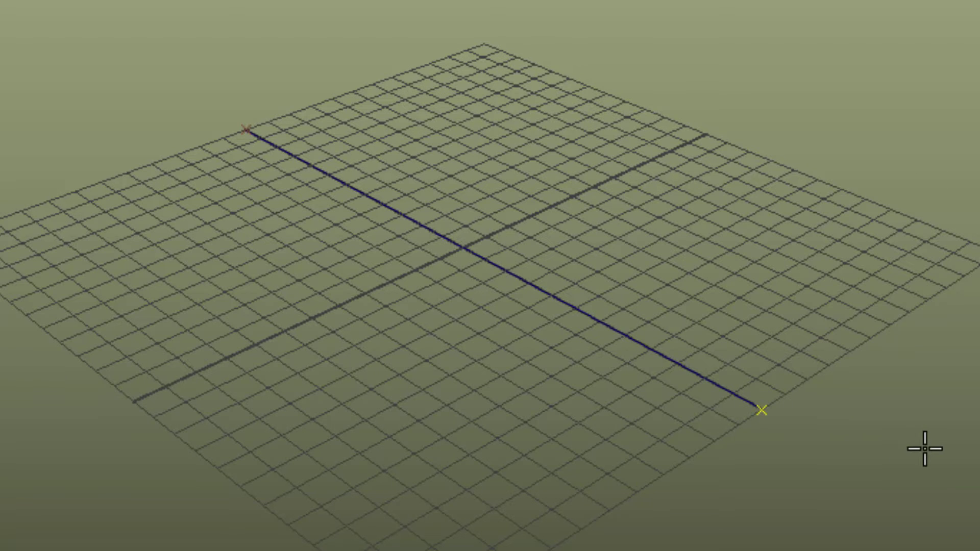
{"action": "key", "text": "w"}
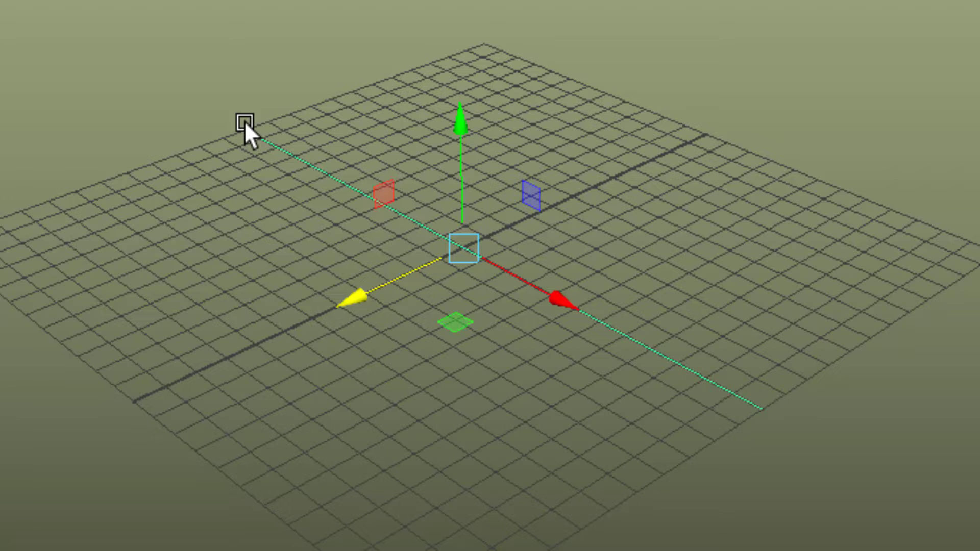
- Lock the length of the straight curve
{"action": "left_click_drag", "start_coordinate": [320, 488], "coordinate": [454, 427], "text": "alt"}
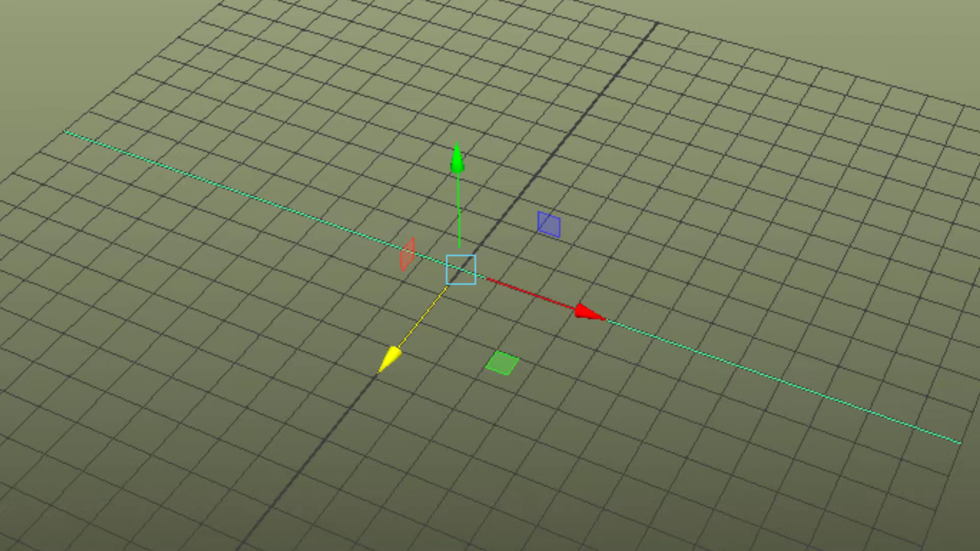
{"action": "middle_click_drag", "start_coordinate": [489, 275], "coordinate": [474, 280], "text": "alt"}
{"action": "left_click_drag", "start_coordinate": [473, 280], "coordinate": [398, 280], "text": "alt"}
{"action": "middle_click_drag", "start_coordinate": [398, 280], "coordinate": [216, 333], "text": "alt"}
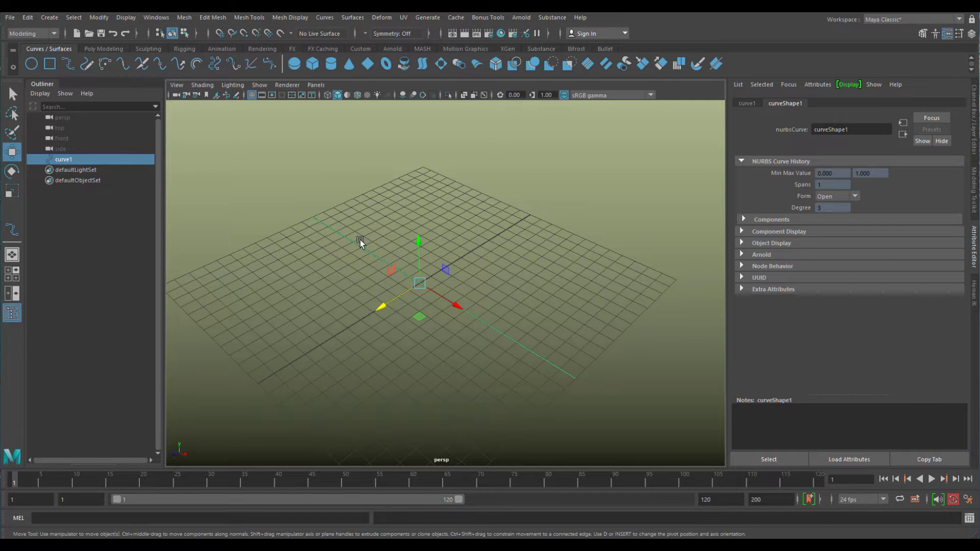
{"action": "left_click", "coordinate": [324, 19]}
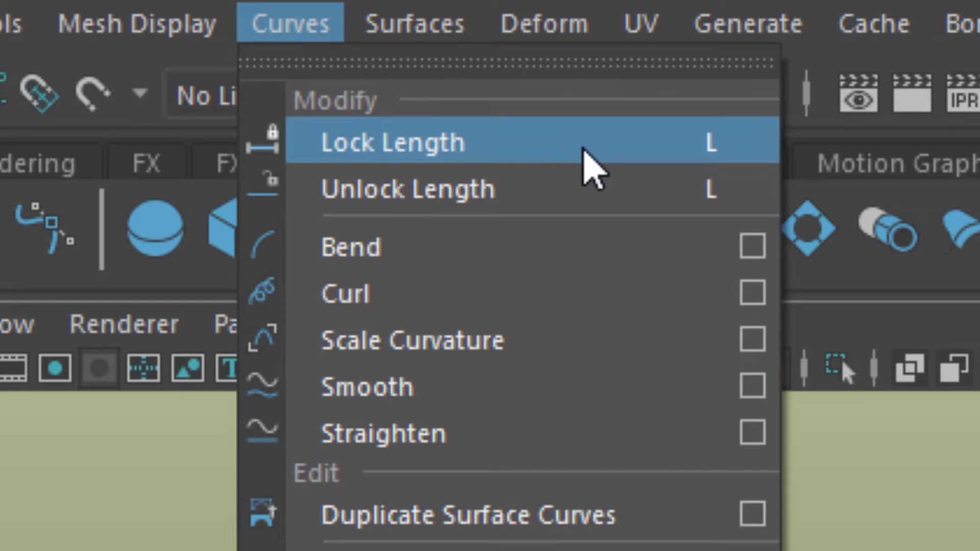
{"action": "left_click", "coordinate": [584, 151]}
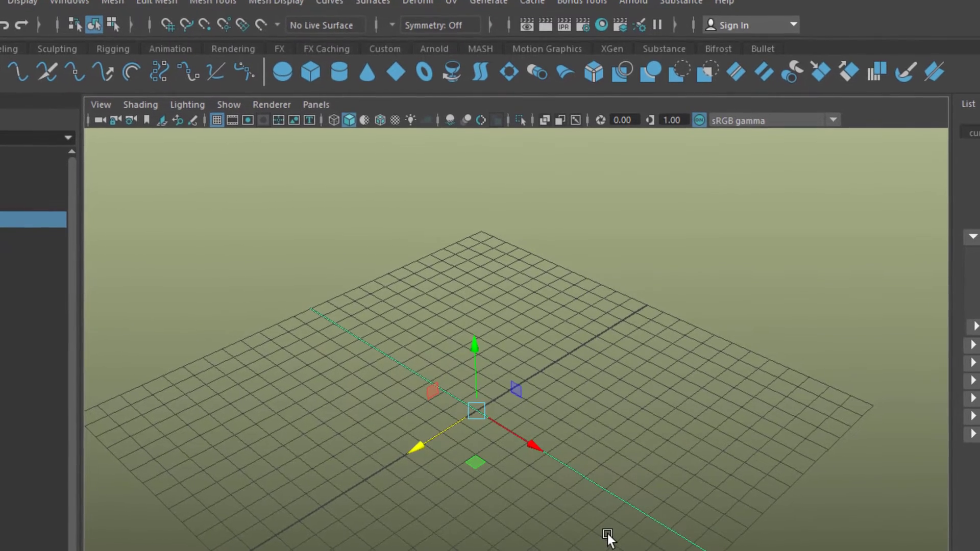
- Switch the curve to component mode and pull its second control vertex backward along the Z axis
{"action": "key", "text": "F8"}
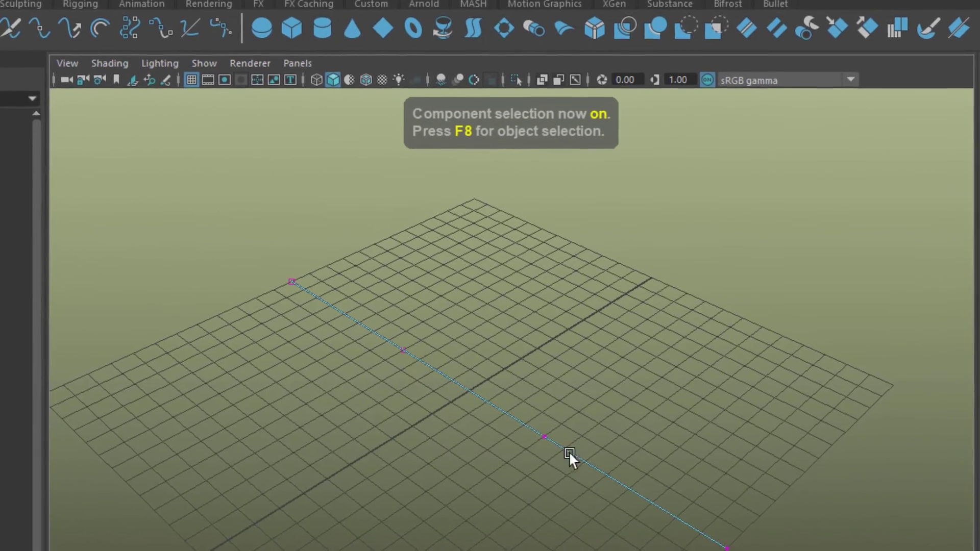
{"action": "left_click_drag", "start_coordinate": [486, 462], "coordinate": [521, 484], "text": "alt"}
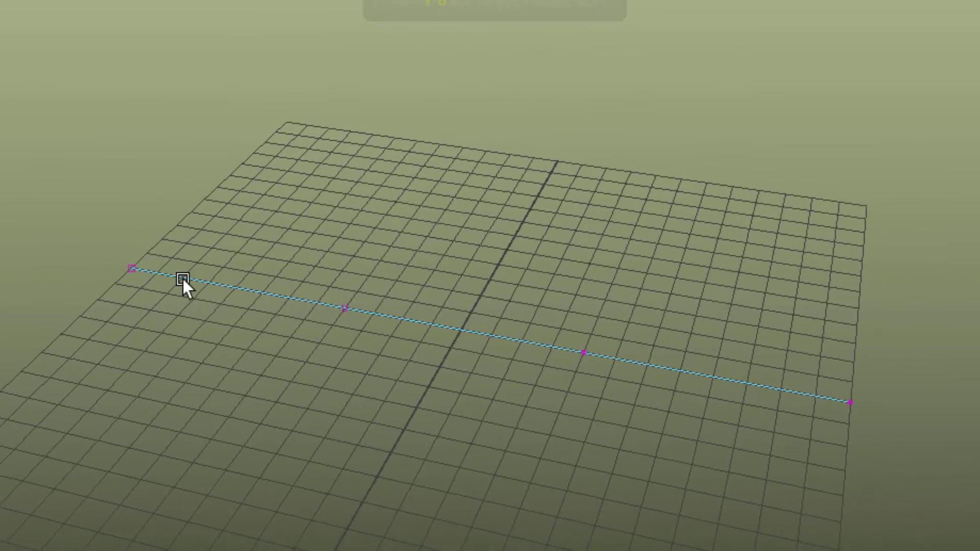
{"action": "left_click", "coordinate": [326, 276]}
{"action": "left_click_drag", "start_coordinate": [372, 420], "coordinate": [306, 533], "text": "alt"}
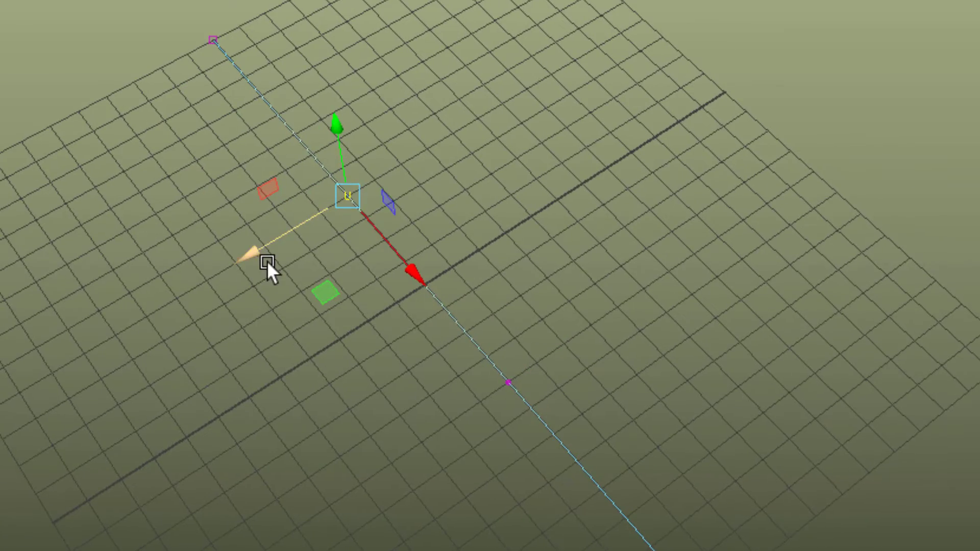
{"action": "left_click_drag", "start_coordinate": [248, 259], "coordinate": [451, 125]}
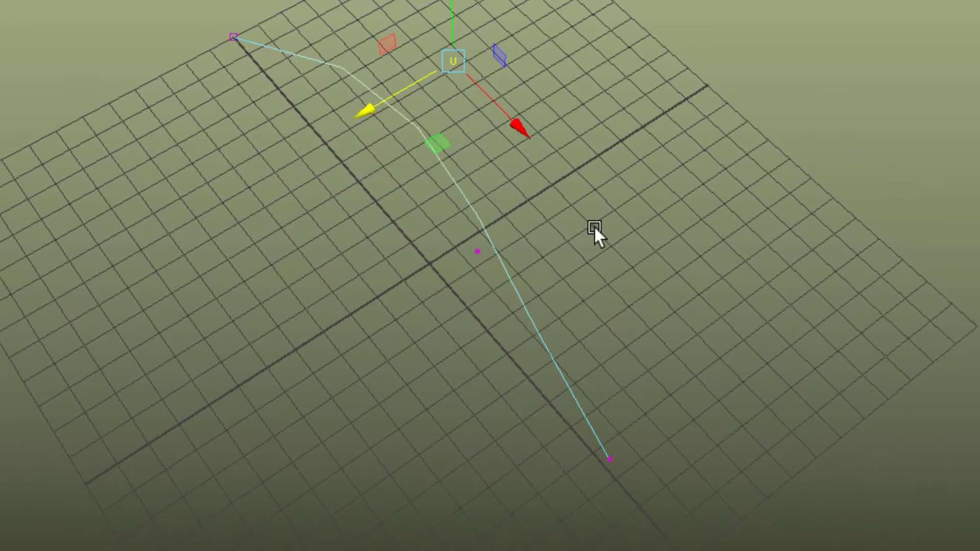
- Reposition the second control vertex along the grid, raise it above the grid, and display the curve with smooth precision
{"action": "left_click_drag", "start_coordinate": [571, 318], "coordinate": [584, 277], "text": "alt"}
{"action": "left_click_drag", "start_coordinate": [357, 164], "coordinate": [604, 45]}
{"action": "left_click_drag", "start_coordinate": [354, 137], "coordinate": [2, 359]}
{"action": "left_click_drag", "start_coordinate": [183, 145], "coordinate": [250, 2]}
{"action": "left_click_drag", "start_coordinate": [350, 339], "coordinate": [370, 275], "text": "alt"}
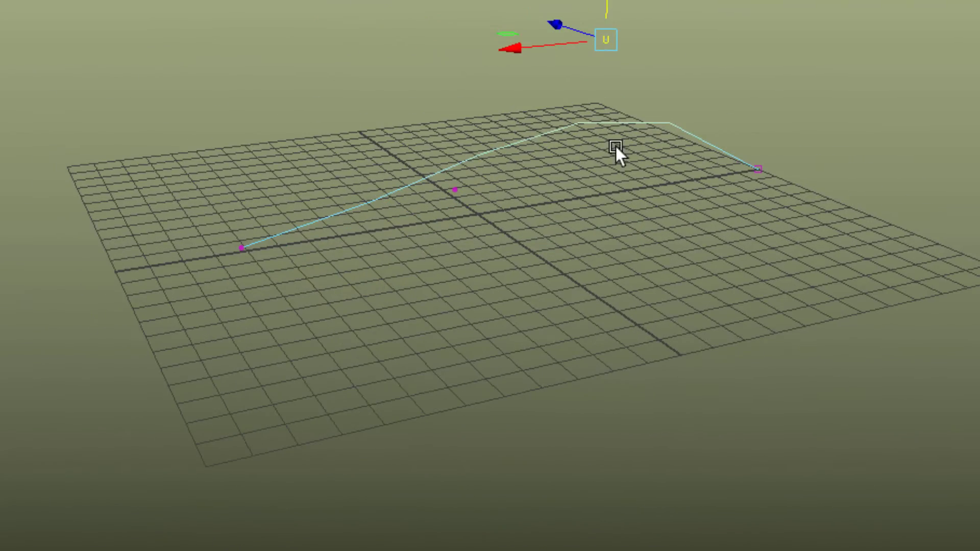
{"action": "key", "text": "3"}
{"action": "mouse_move", "coordinate": [475, 435]}
{"action": "left_mouse_down", "text": "alt"}
{"action": "mouse_move", "coordinate": [752, 459]}
{"action": "mouse_move", "coordinate": [910, 424]}
{"action": "mouse_move", "coordinate": [815, 473]}
{"action": "mouse_move", "coordinate": [470, 429]}
{"action": "left_mouse_up", "text": "alt"}
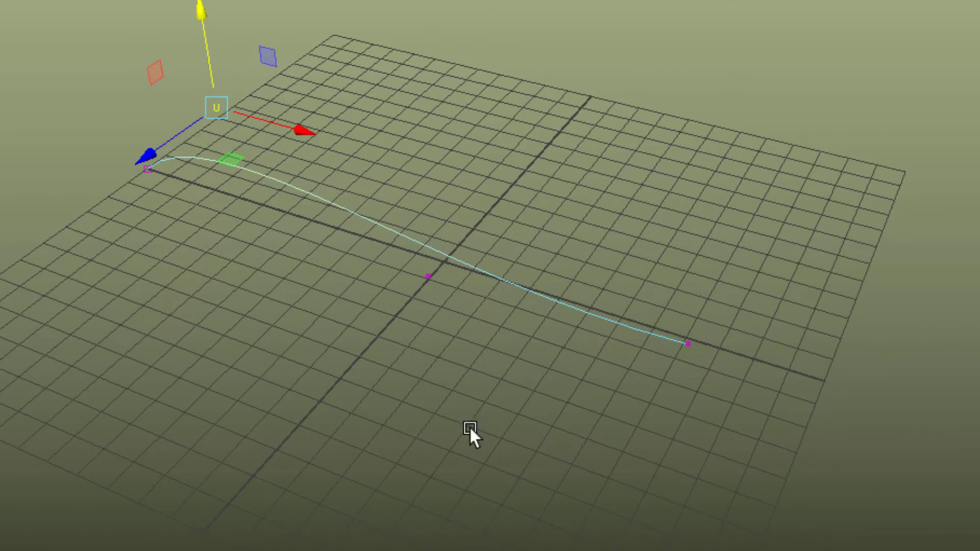
- Reshape the length-locked curve by moving its third control vertex and its start point
{"action": "left_click", "coordinate": [424, 262]}
{"action": "left_click_drag", "start_coordinate": [134, 151], "coordinate": [150, 170]}
{"action": "left_click_drag", "start_coordinate": [232, 210], "coordinate": [290, 336]}
{"action": "left_click_drag", "start_coordinate": [311, 375], "coordinate": [204, 375], "text": "alt"}
{"action": "left_click_drag", "start_coordinate": [243, 181], "coordinate": [243, 468]}
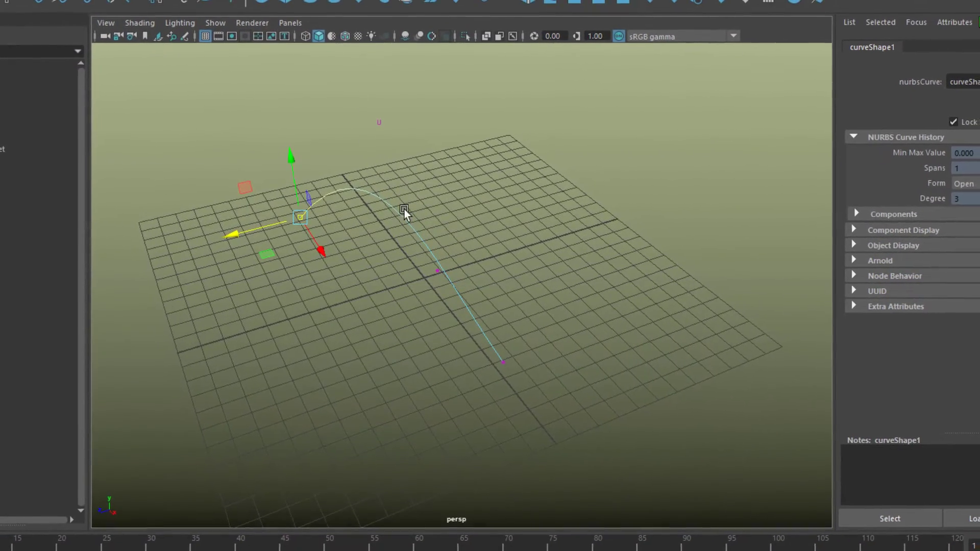
- Return to object mode, select the curve and unlock its length
{"action": "right_click_drag", "start_coordinate": [397, 211], "coordinate": [457, 195]}
{"action": "left_click", "coordinate": [517, 197]}
{"action": "left_click", "coordinate": [403, 222]}
{"action": "left_click", "coordinate": [320, 4]}
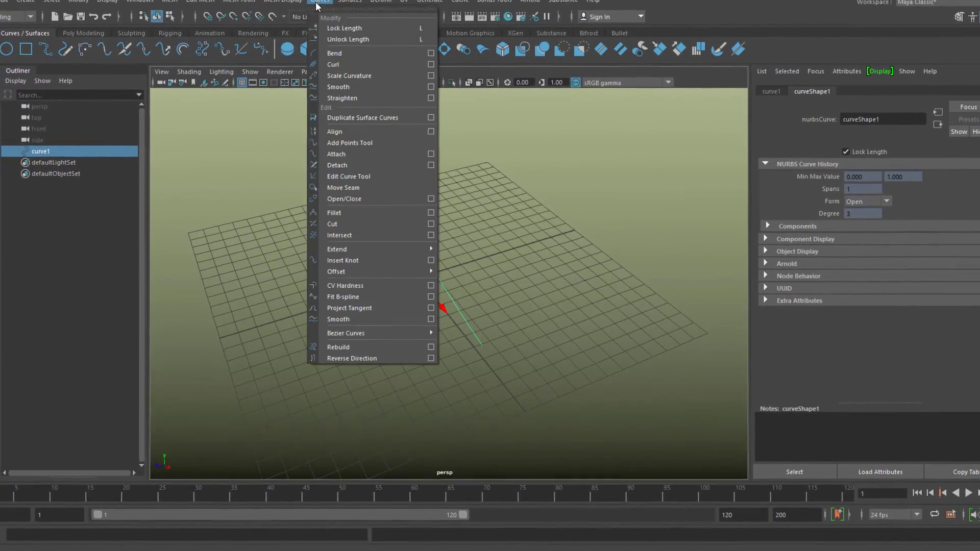
{"action": "left_click", "coordinate": [347, 42]}
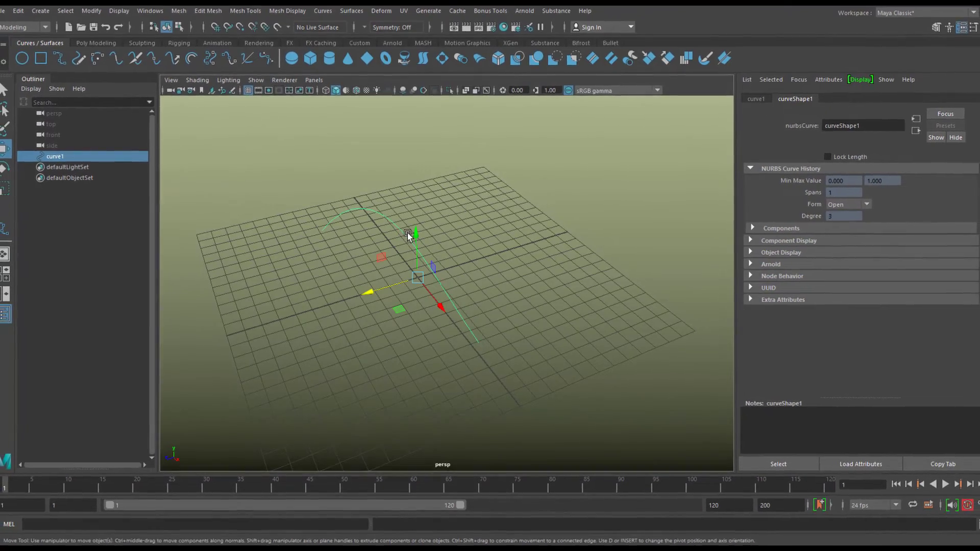
- Try moving the unlocked curve's third control vertex along the Z axis, and undo the move
{"action": "key", "text": "F8"}
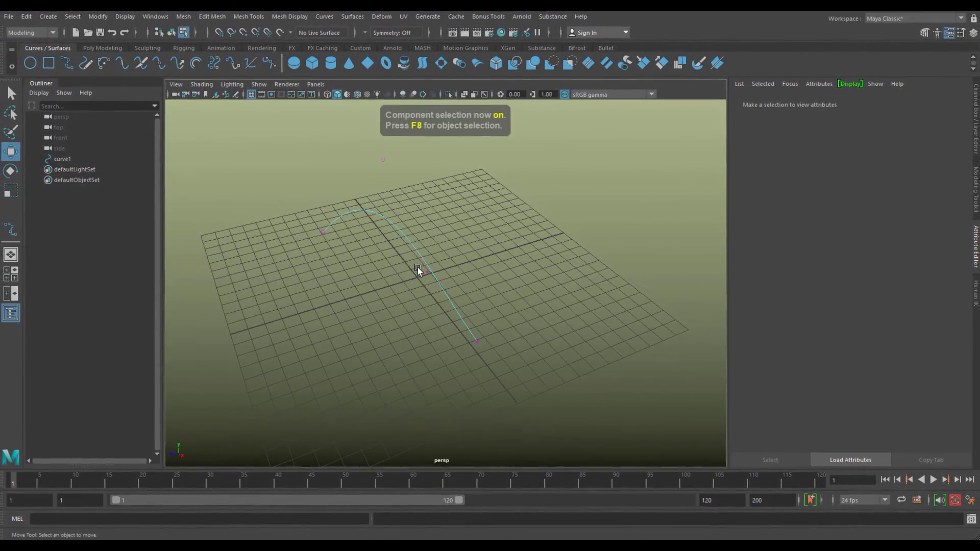
{"action": "left_click_drag", "start_coordinate": [378, 287], "coordinate": [523, 282]}
{"action": "key", "text": "ctrl+z"}
{"action": "left_click_drag", "start_coordinate": [550, 320], "coordinate": [577, 306], "text": "alt"}
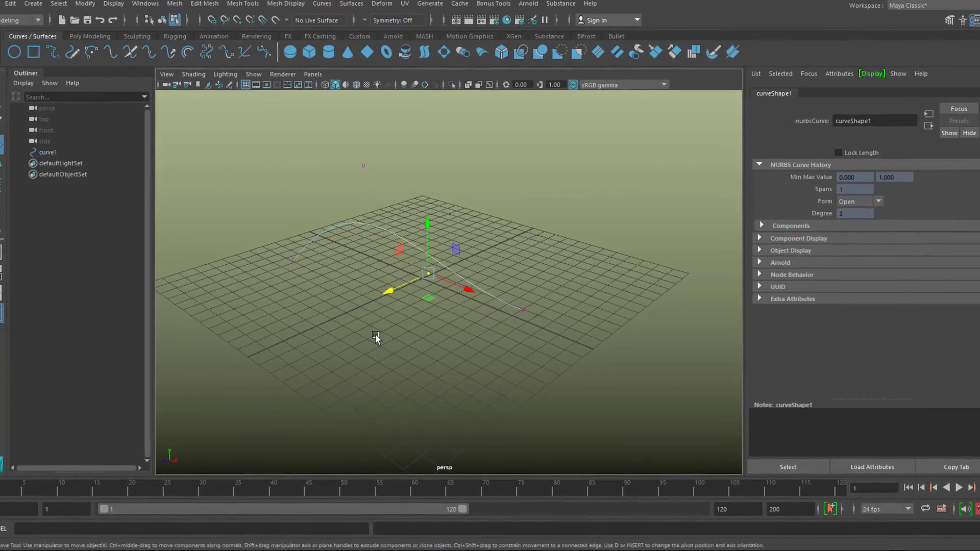
{"action": "left_click_drag", "start_coordinate": [376, 334], "coordinate": [402, 337], "text": "alt"}
{"action": "left_click_drag", "start_coordinate": [381, 304], "coordinate": [414, 307], "text": "alt"}
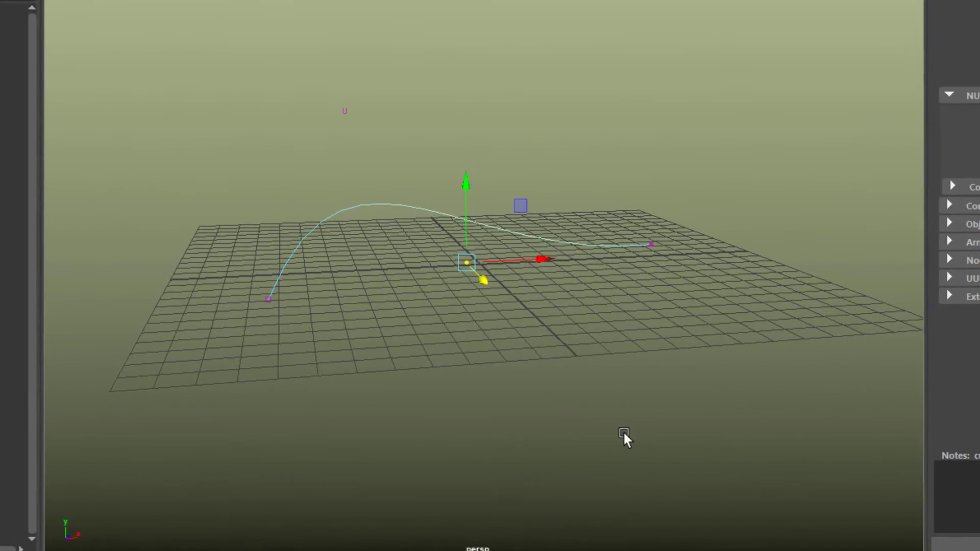
{"action": "left_click_drag", "start_coordinate": [685, 448], "coordinate": [525, 451], "text": "alt"}
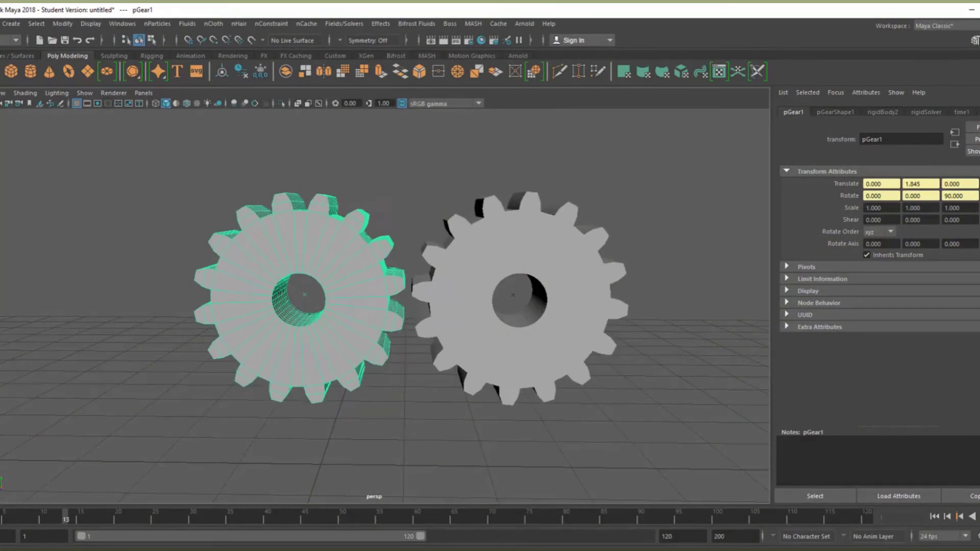
- Return the gear simulation to frame 1 and create a hinge constraint on pGear1
{"action": "left_click", "coordinate": [934, 517]}
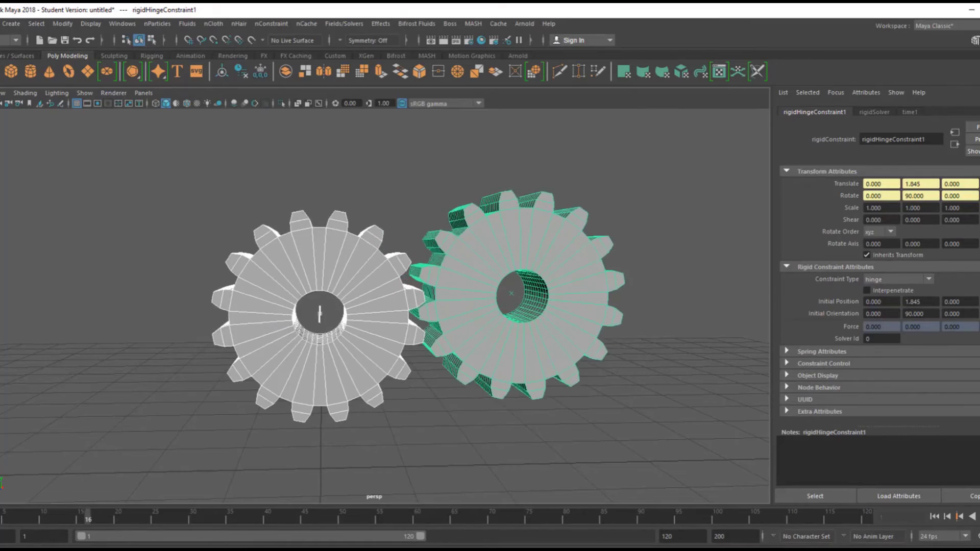
{"action": "key", "text": "Escape"}
{"action": "left_click_drag", "start_coordinate": [504, 410], "coordinate": [518, 401], "text": "alt"}
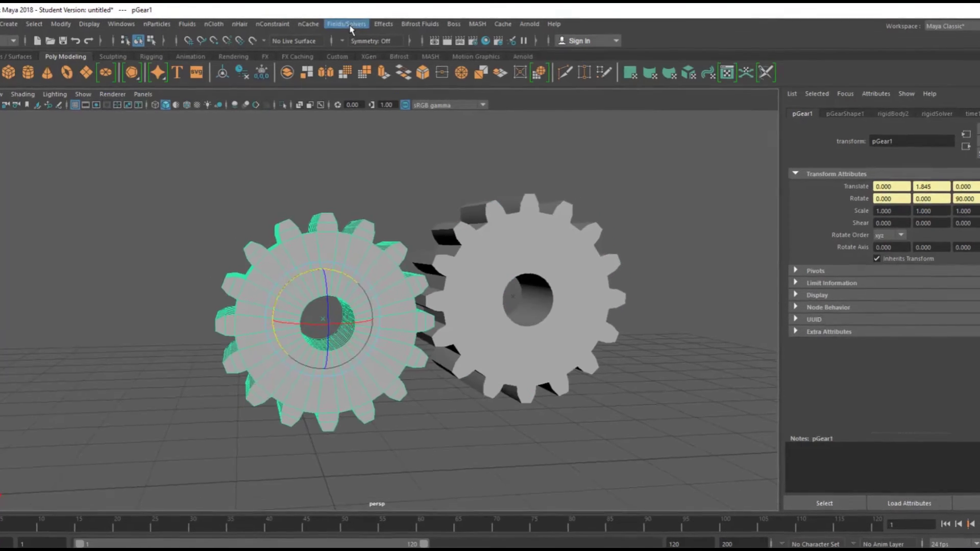
{"action": "left_click", "coordinate": [344, 24]}
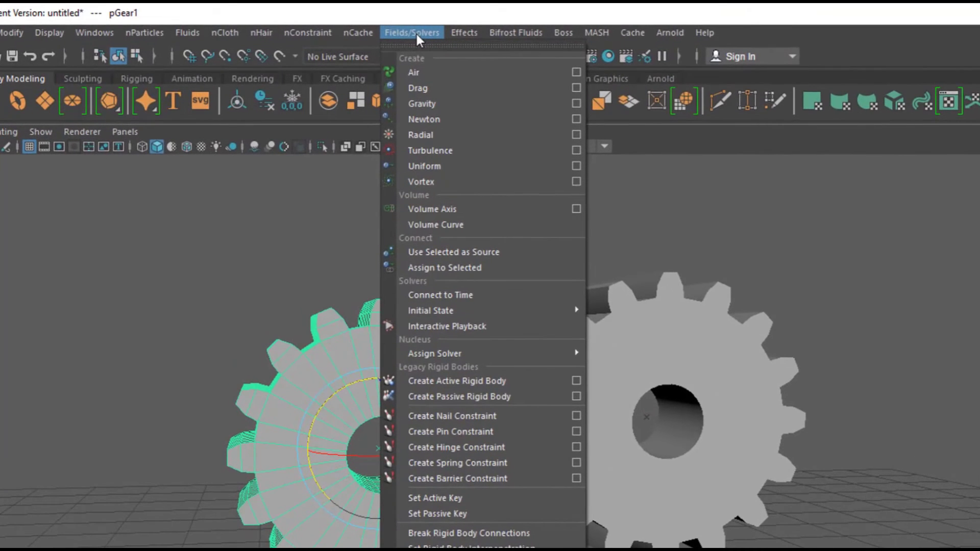
{"action": "left_click", "coordinate": [505, 447]}
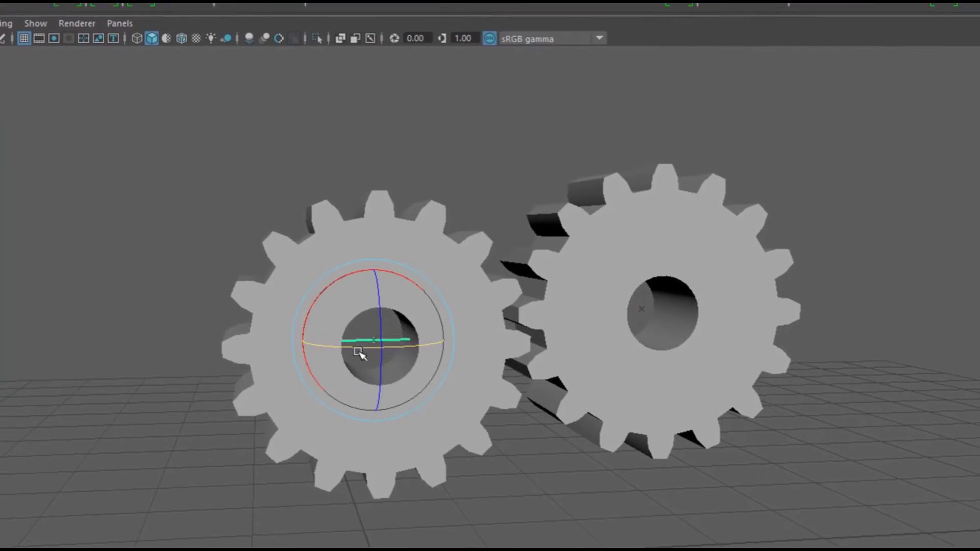